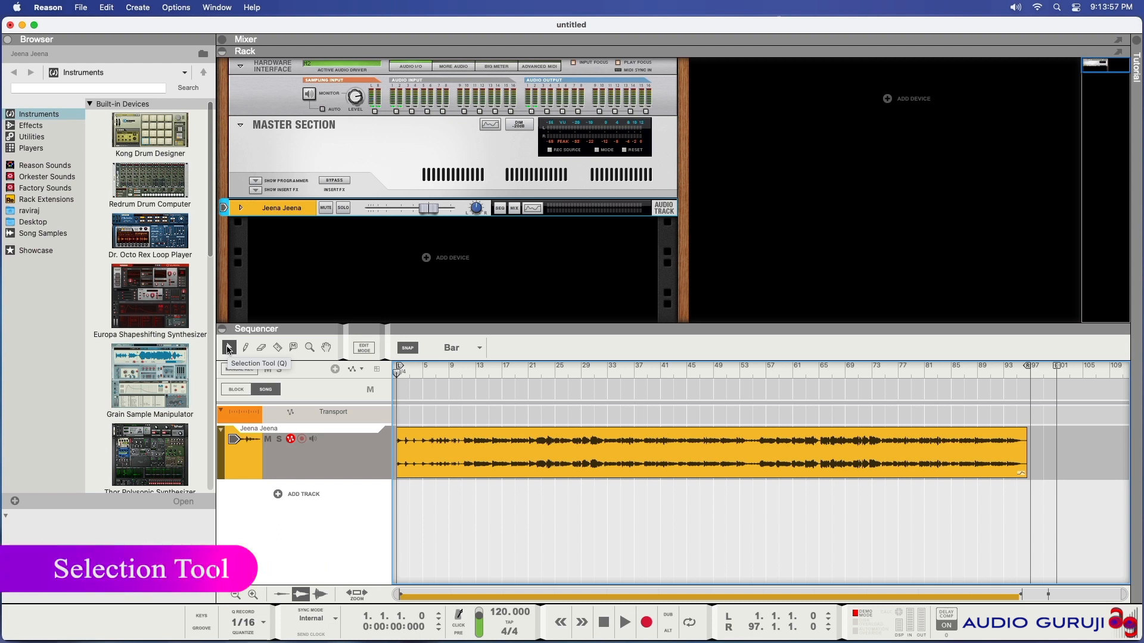
Select the audio clip on the Jeena Jeena track with the Selection tool
click(516, 440)
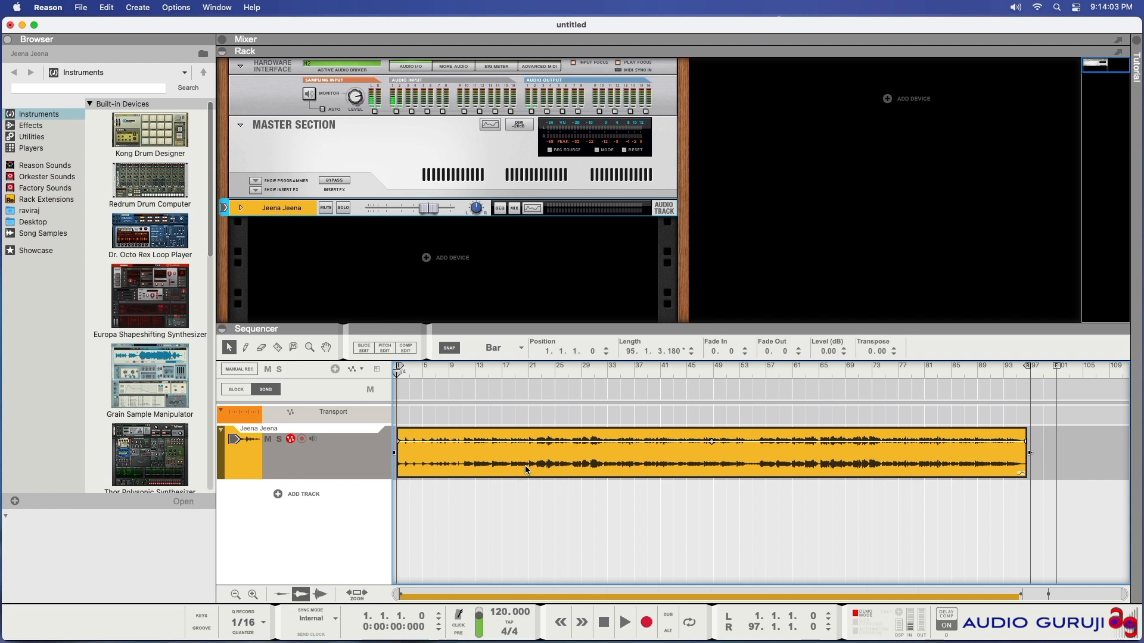
mouse_move(526, 470)
mouse_down()
mouse_move(578, 470)
mouse_move(528, 474)
mouse_up()
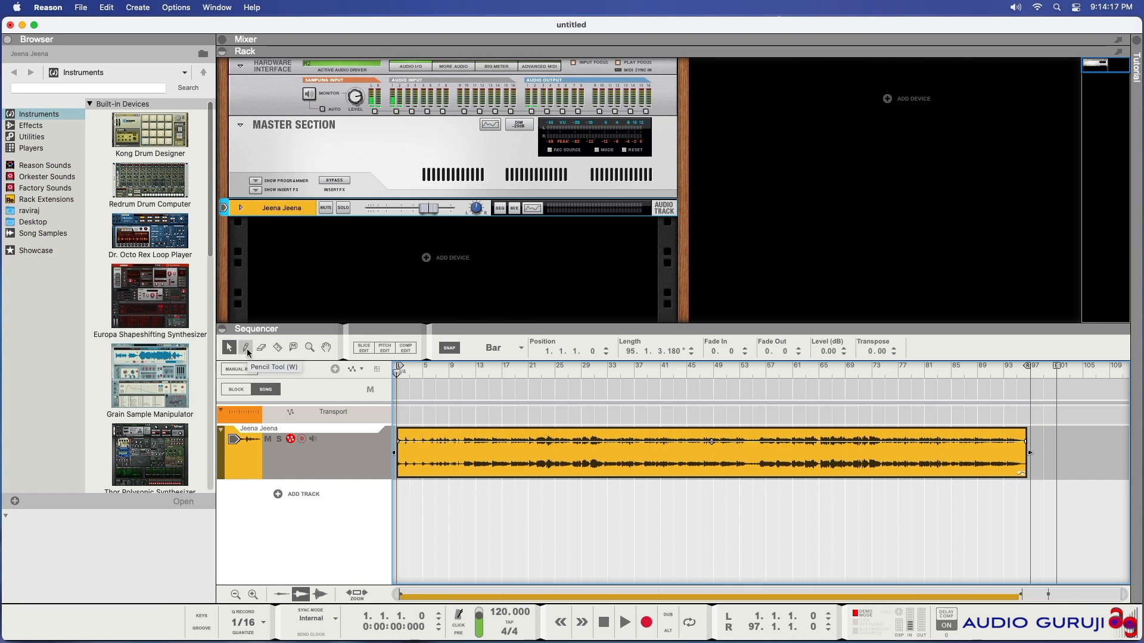
Switch to the Razor tool and split the clip at about bars 33 and 55
click(246, 348)
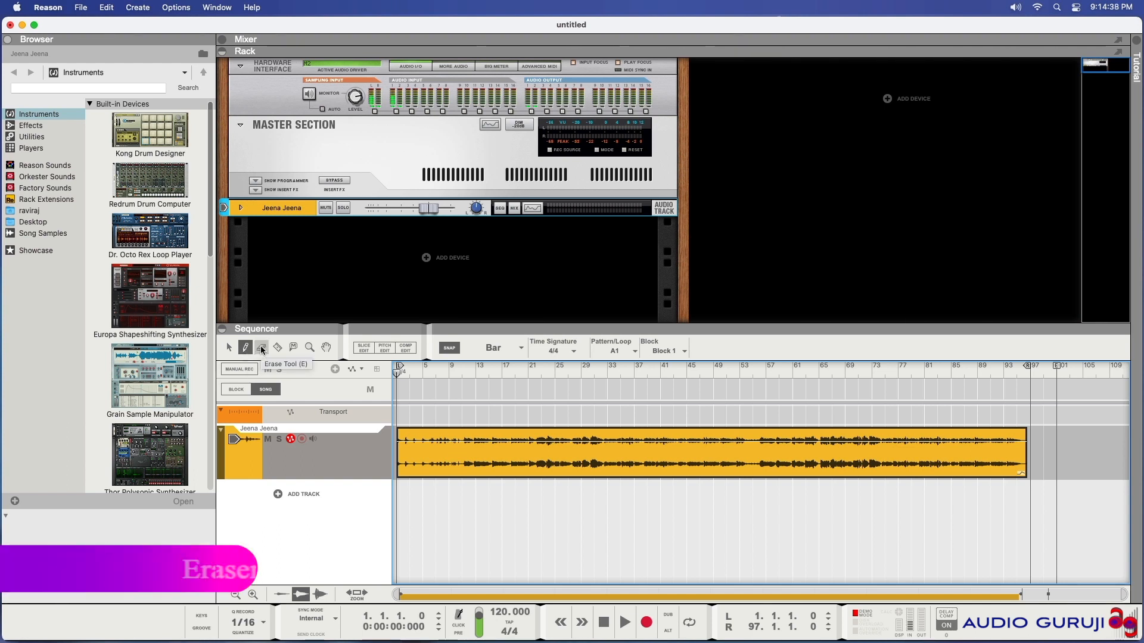
click(263, 349)
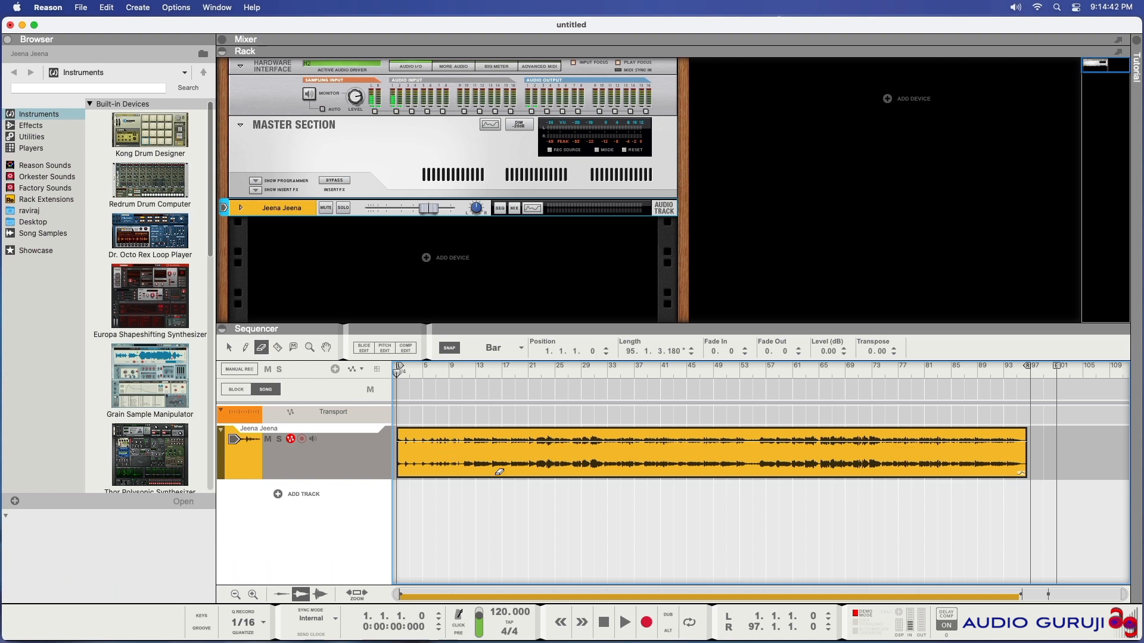
click(278, 348)
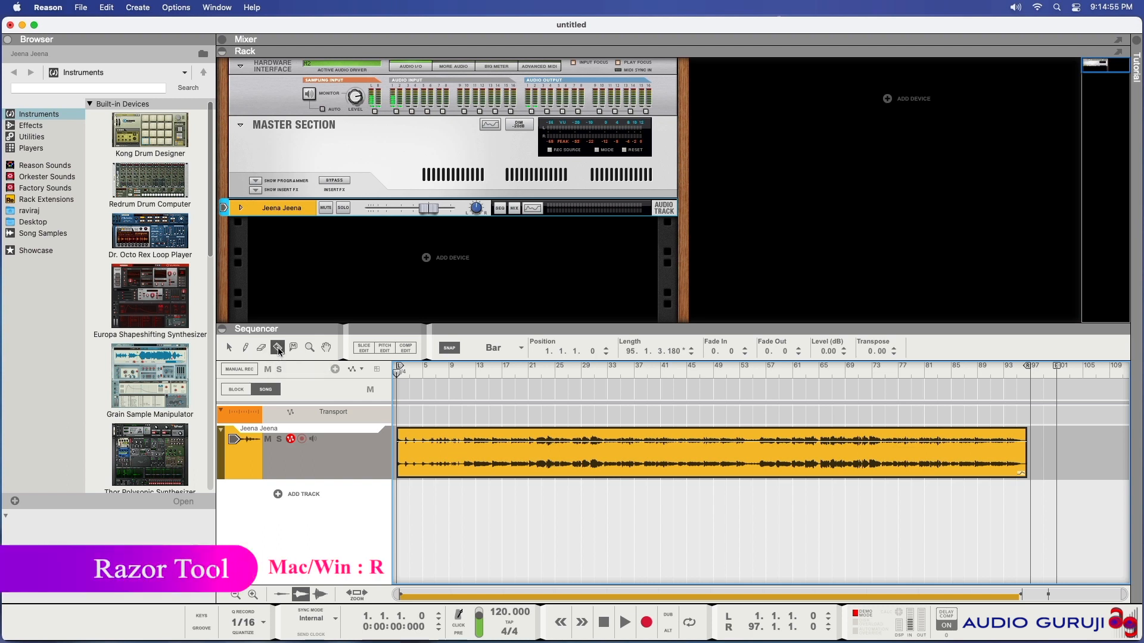
click(615, 453)
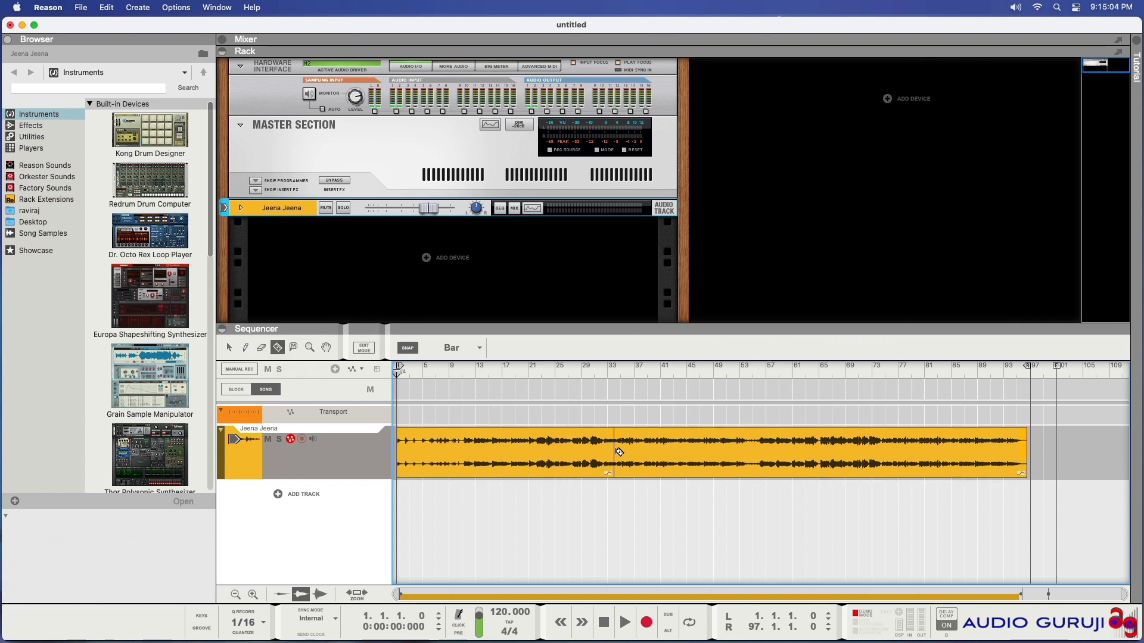
click(759, 450)
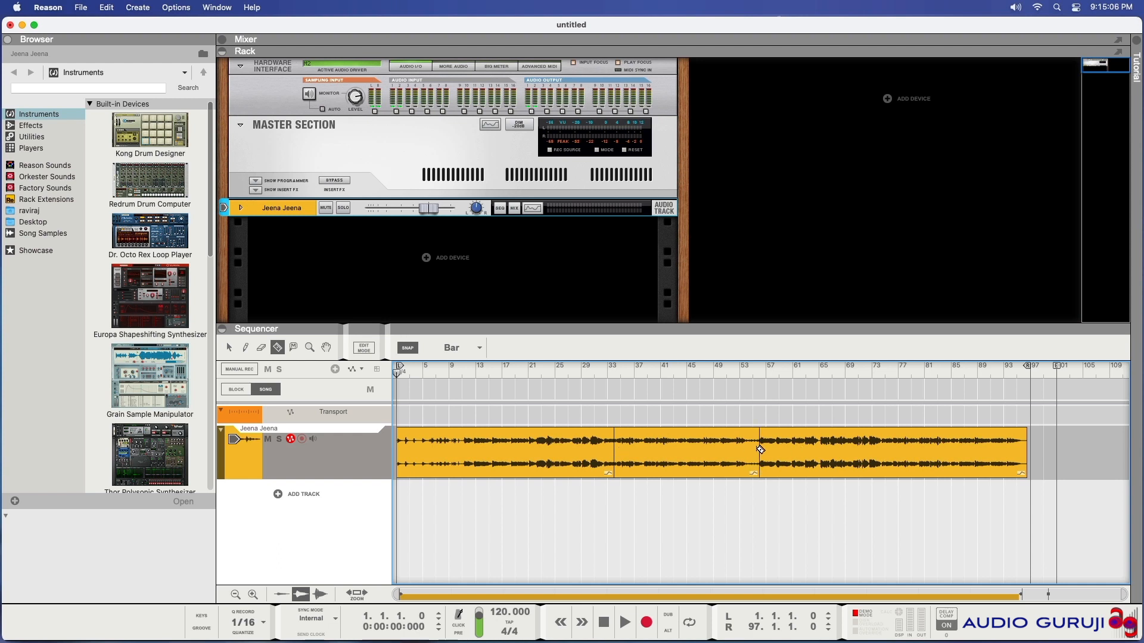
Return to the Selection tool and move the last and middle sections right, the middle one starting at bar 39
key(q)
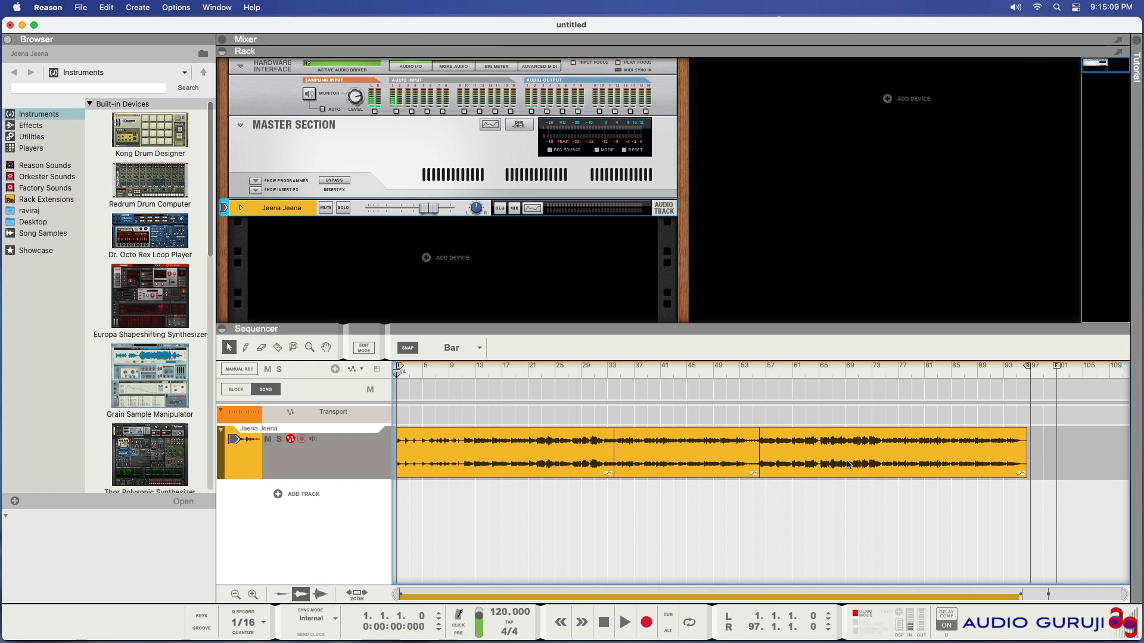
drag(852, 464, 950, 464)
drag(695, 460, 728, 460)
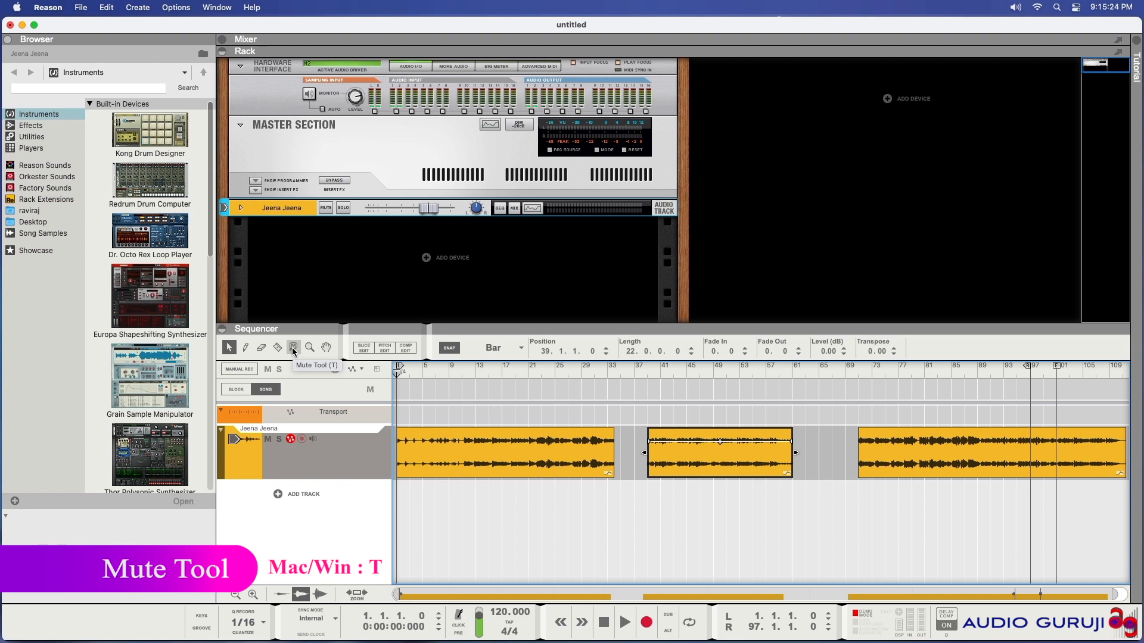
Mute and then unmute the middle clip with the Mute tool
click(292, 348)
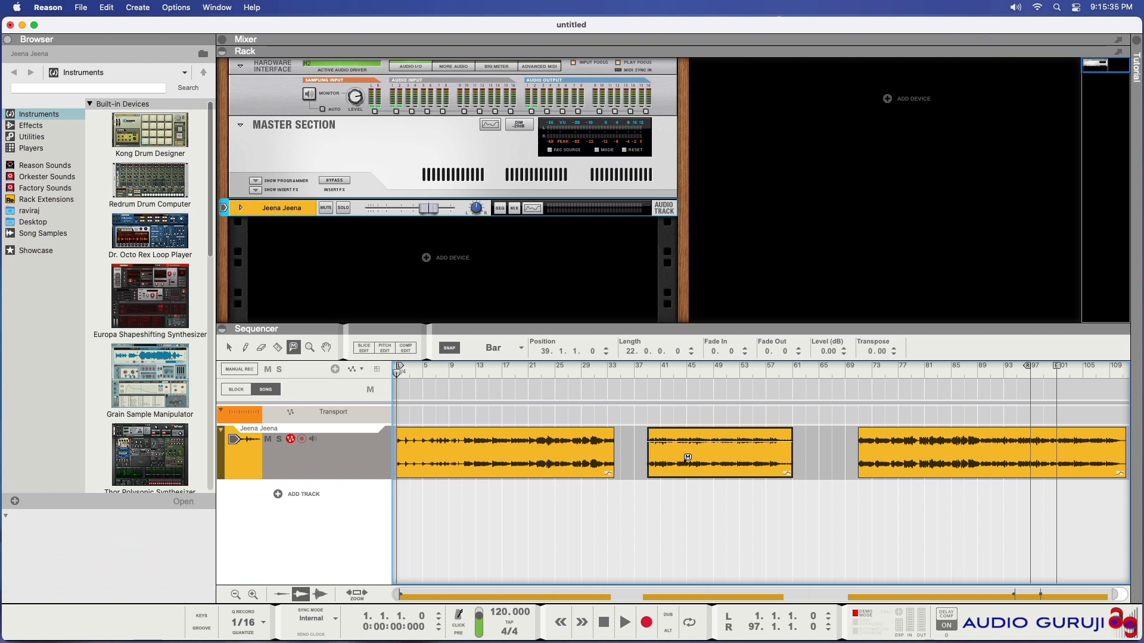
click(687, 457)
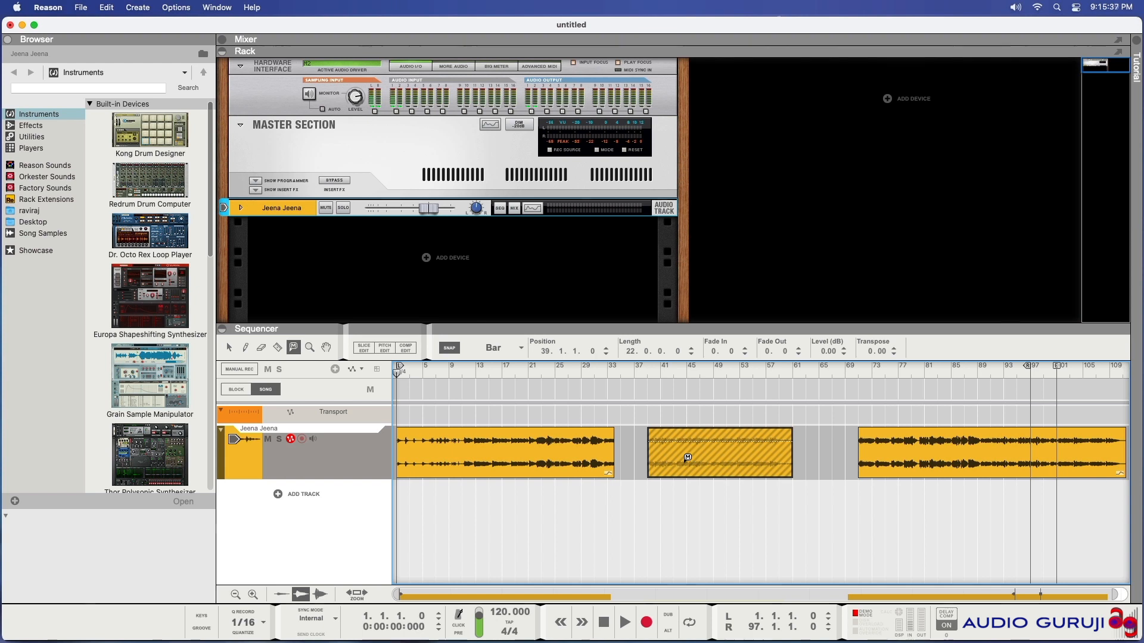
click(687, 458)
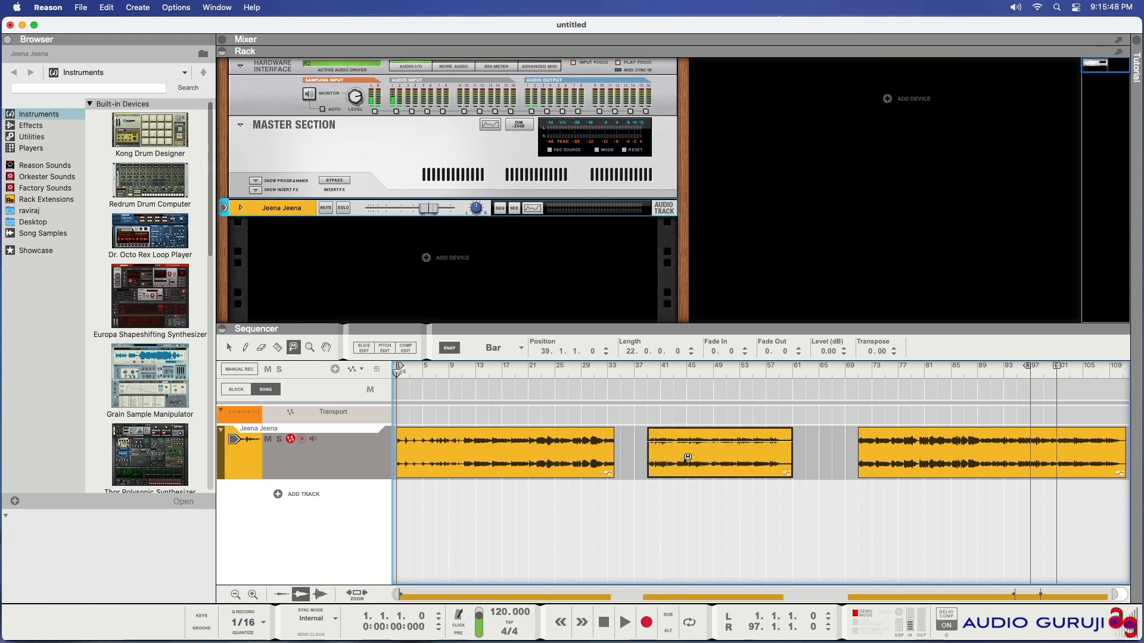
Zoom in and back out on the first clip with the Magnify tool
click(307, 347)
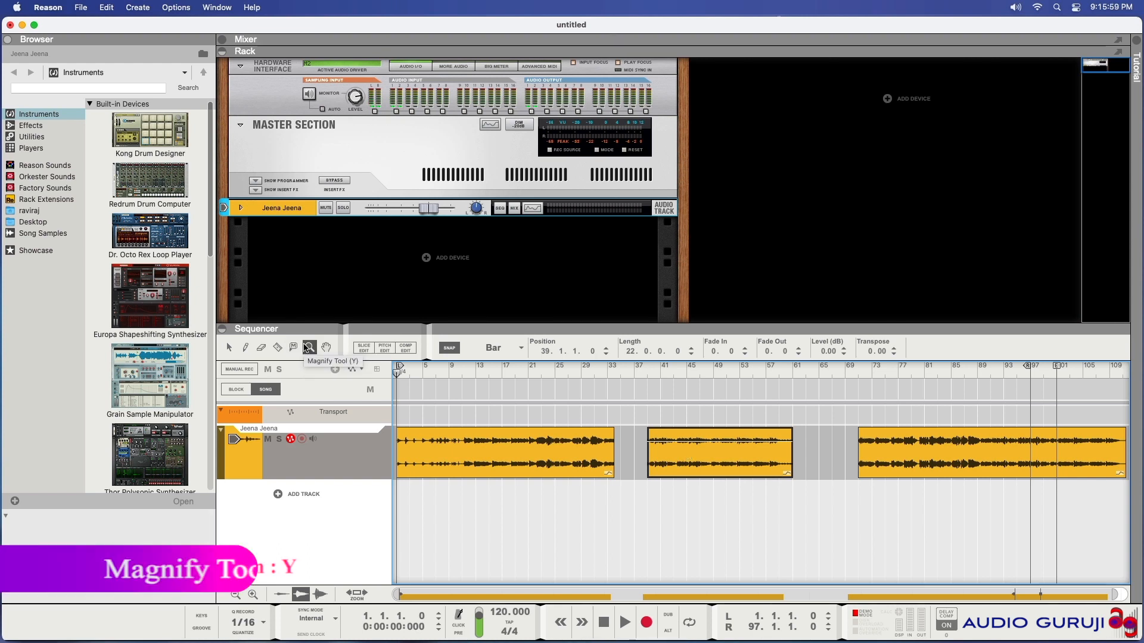
click(497, 458)
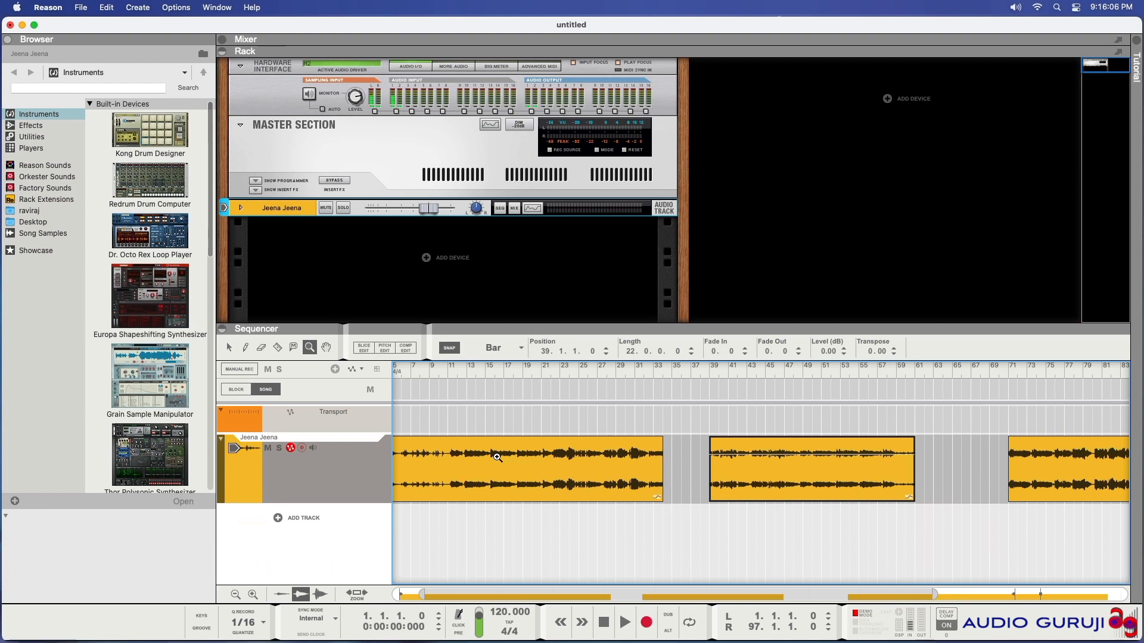
click(497, 458)
click(497, 458)
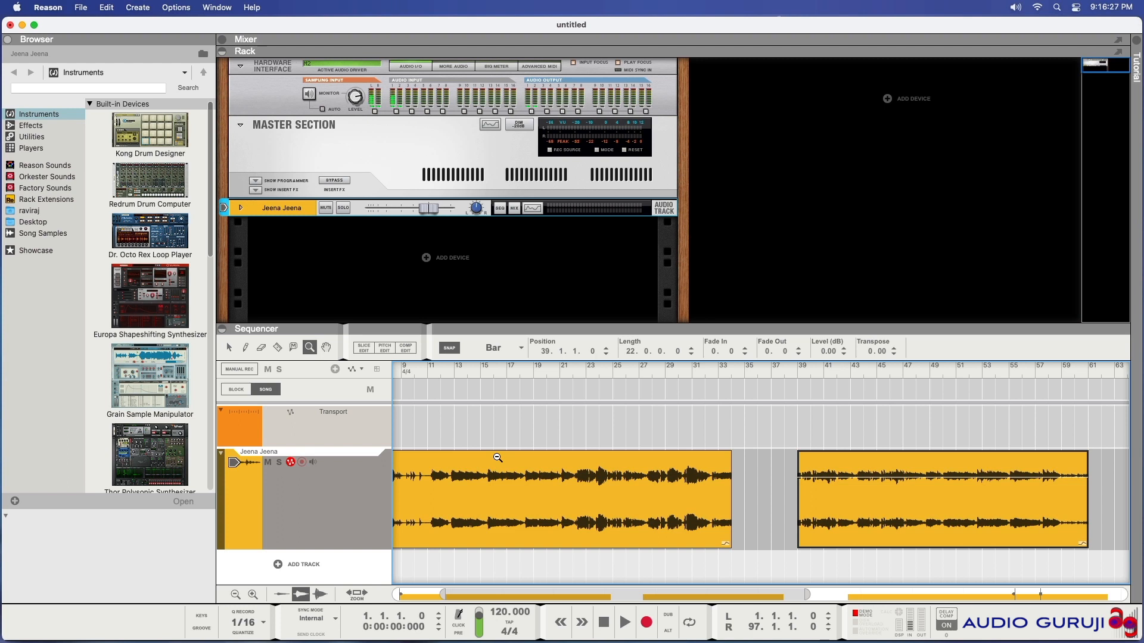
click(497, 457)
click(497, 457)
click(498, 457)
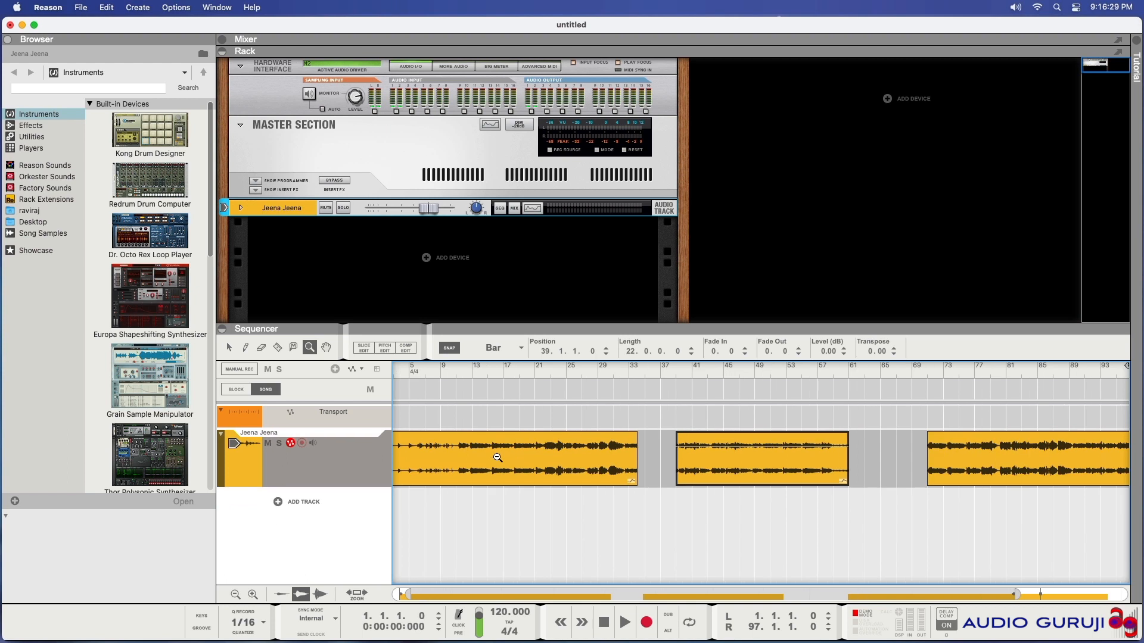
click(497, 457)
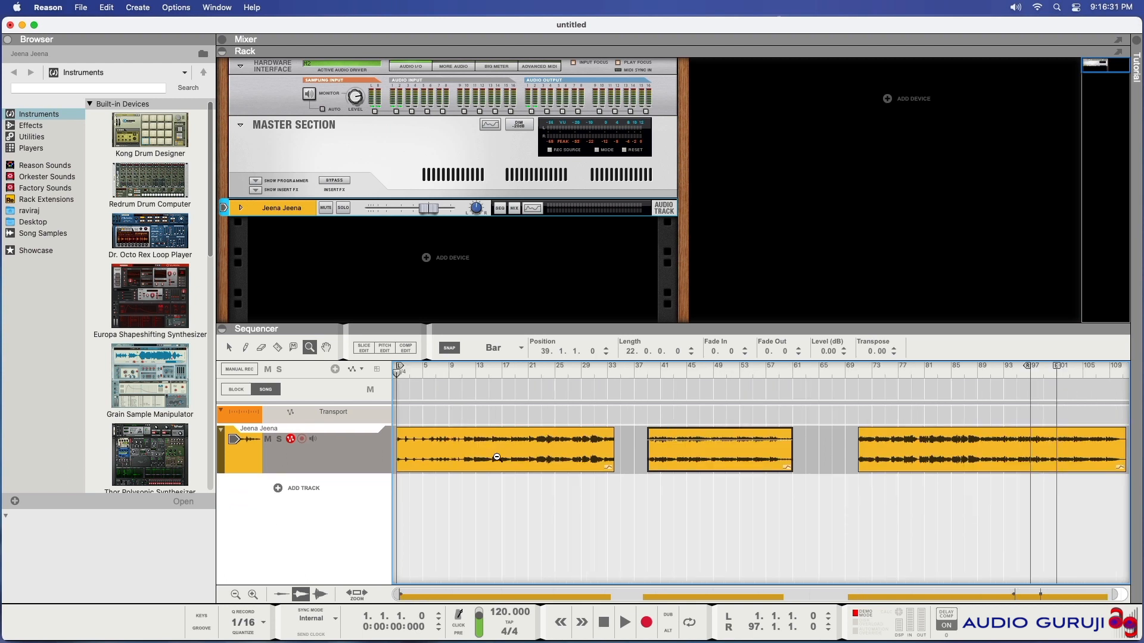
Switch to the Hand tool and zoom the sequencer view in and out
click(327, 352)
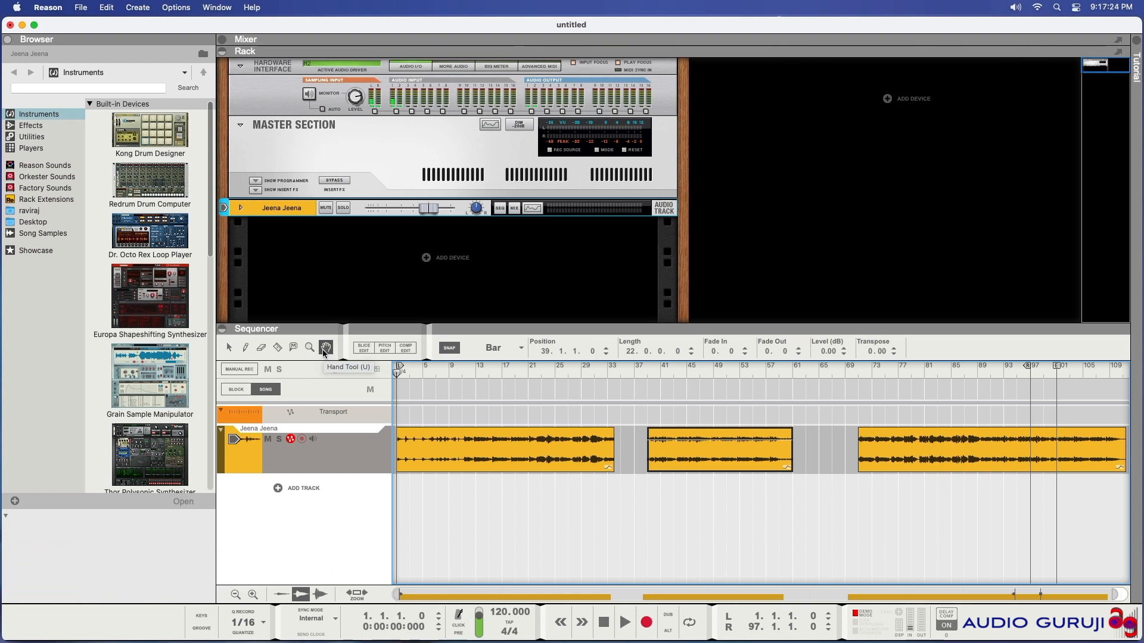
click(326, 348)
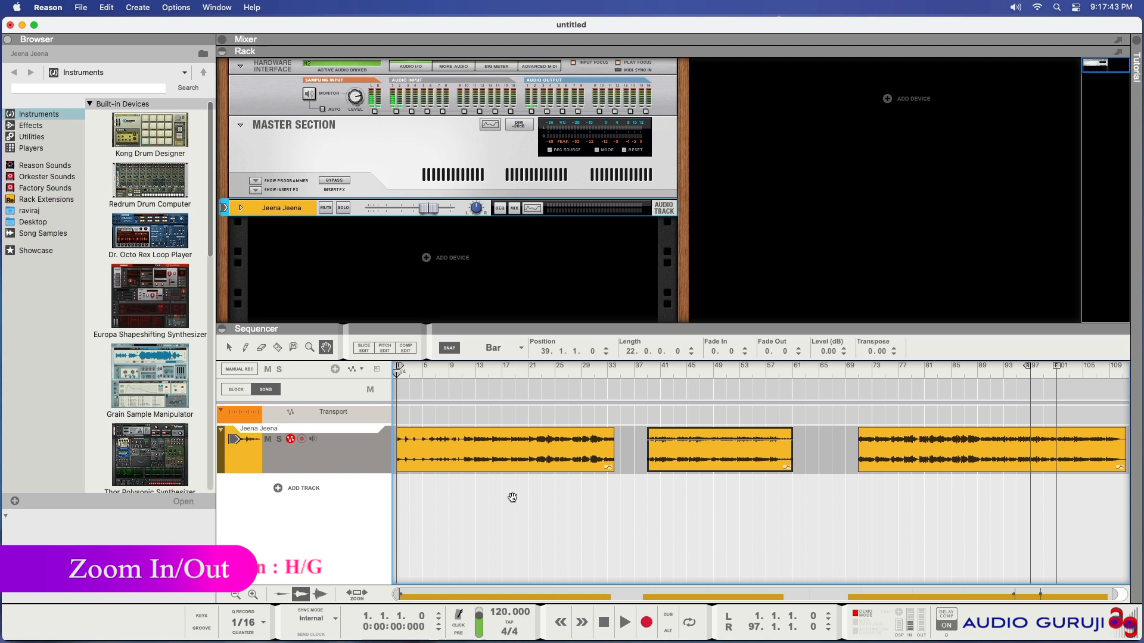
key(g)
key(g)
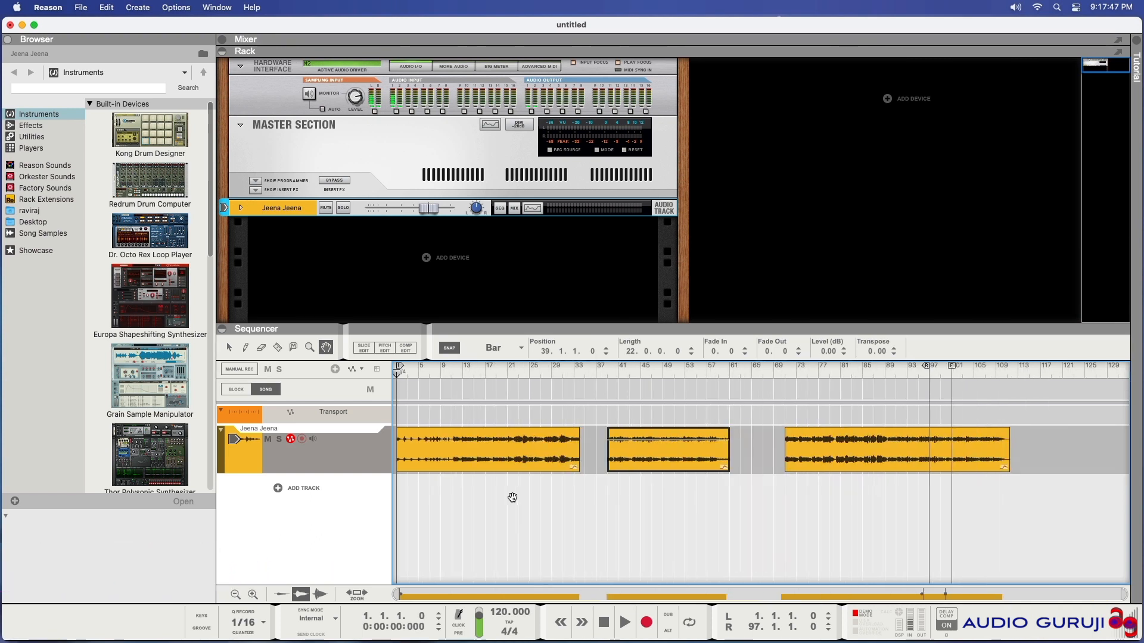
key(g)
key(g)
key(g)
key(h)
key(h)
key(h)
key(h)
key(h)
key(h)
key(h)
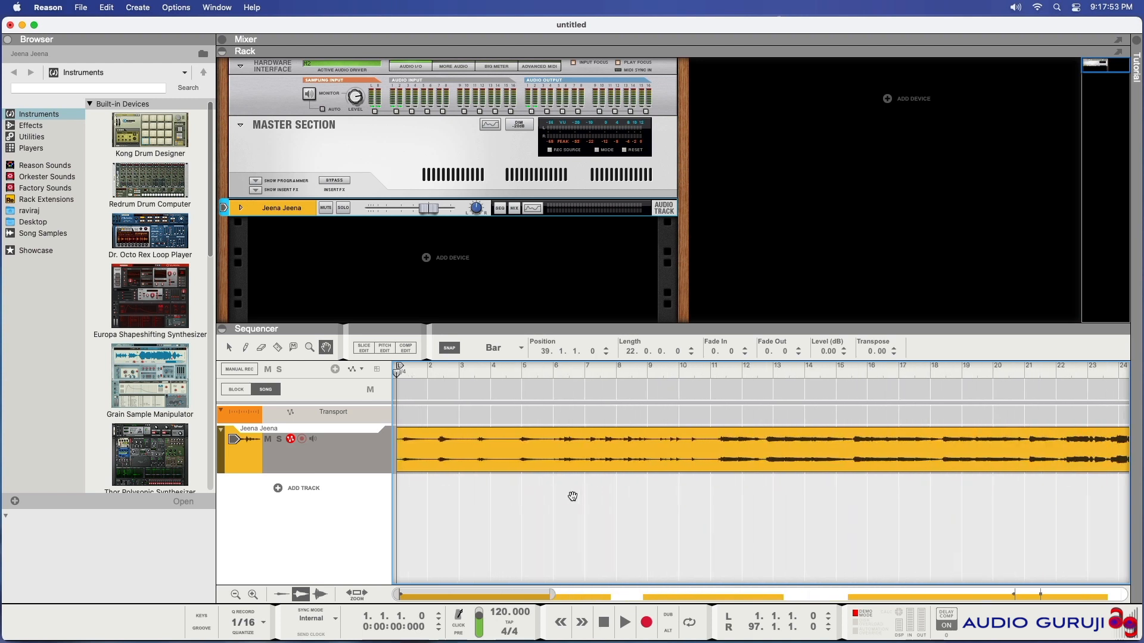
Pan along the timeline with the Hand tool to view the clips
drag(732, 505, 492, 506)
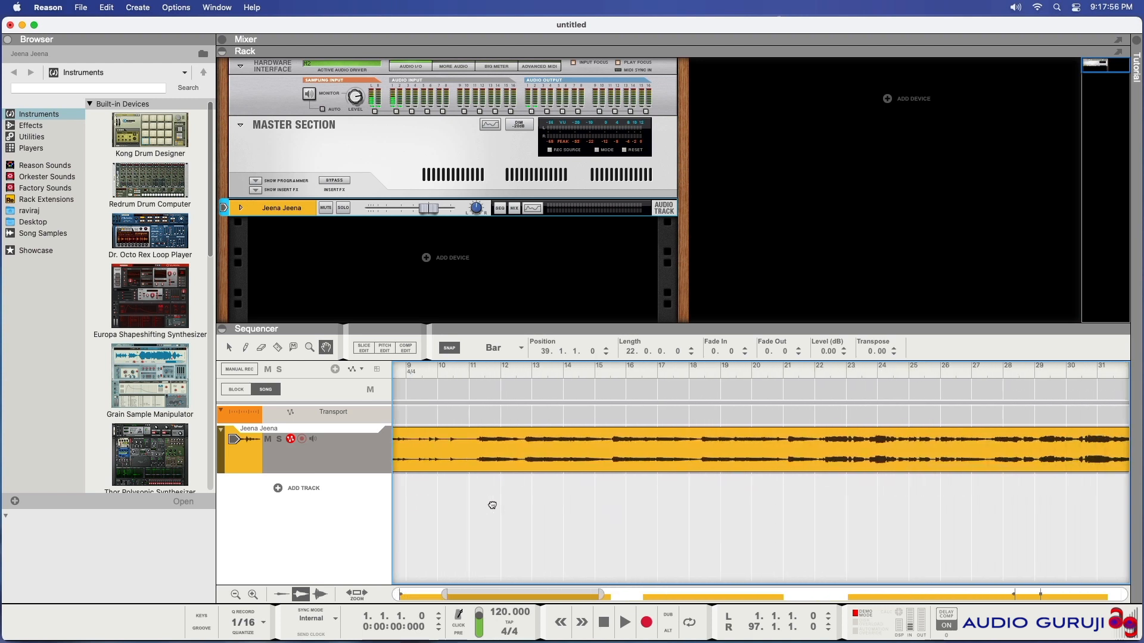
drag(840, 508, 518, 510)
drag(871, 514, 525, 516)
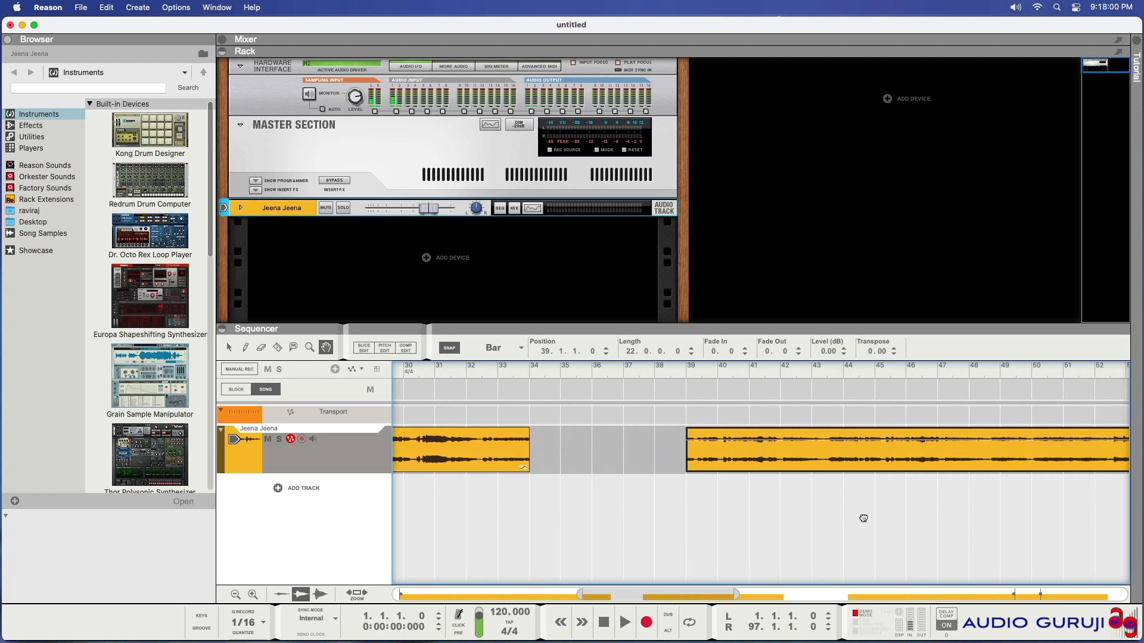
drag(899, 518, 582, 518)
drag(861, 518, 585, 518)
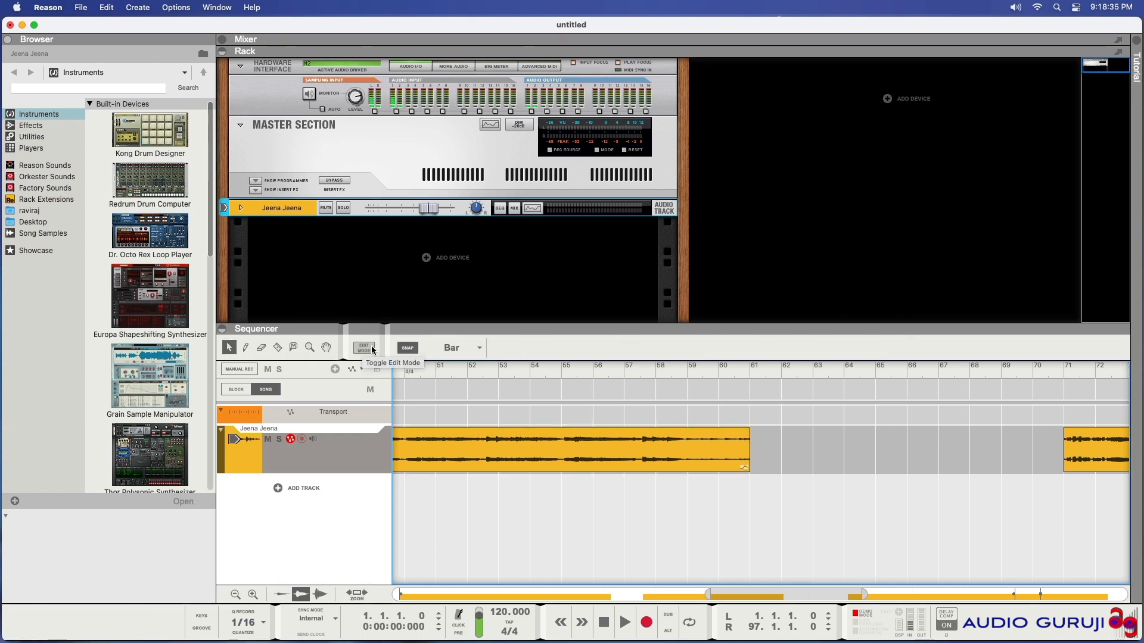
Open the middle clip in Edit Mode, inspect it in Pitch Edit, and leave Edit Mode
click(370, 349)
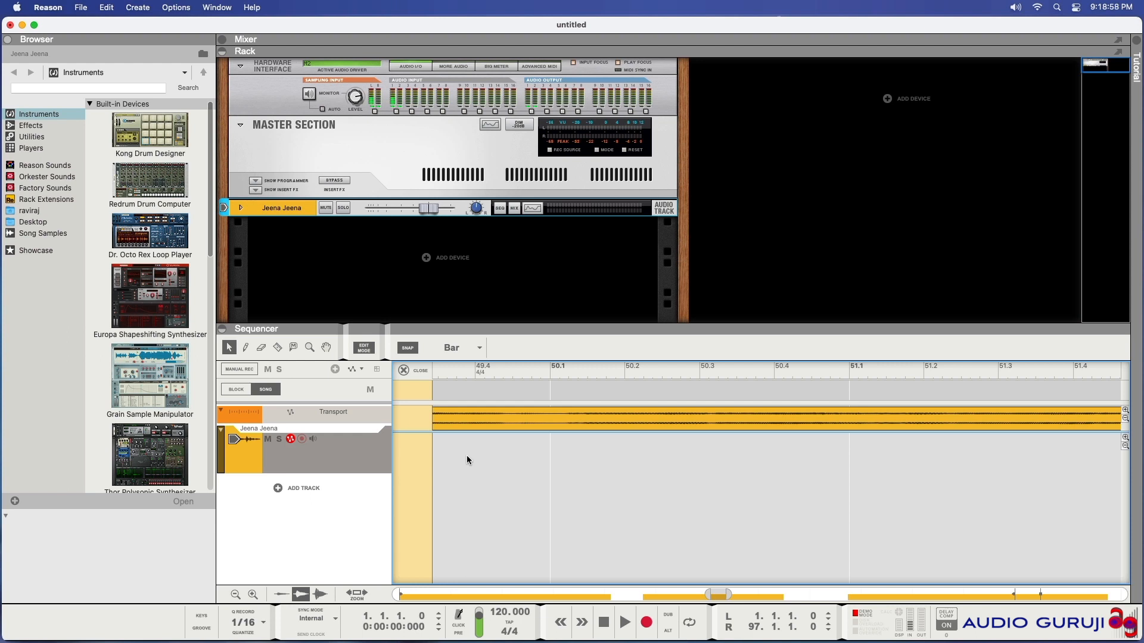
click(517, 423)
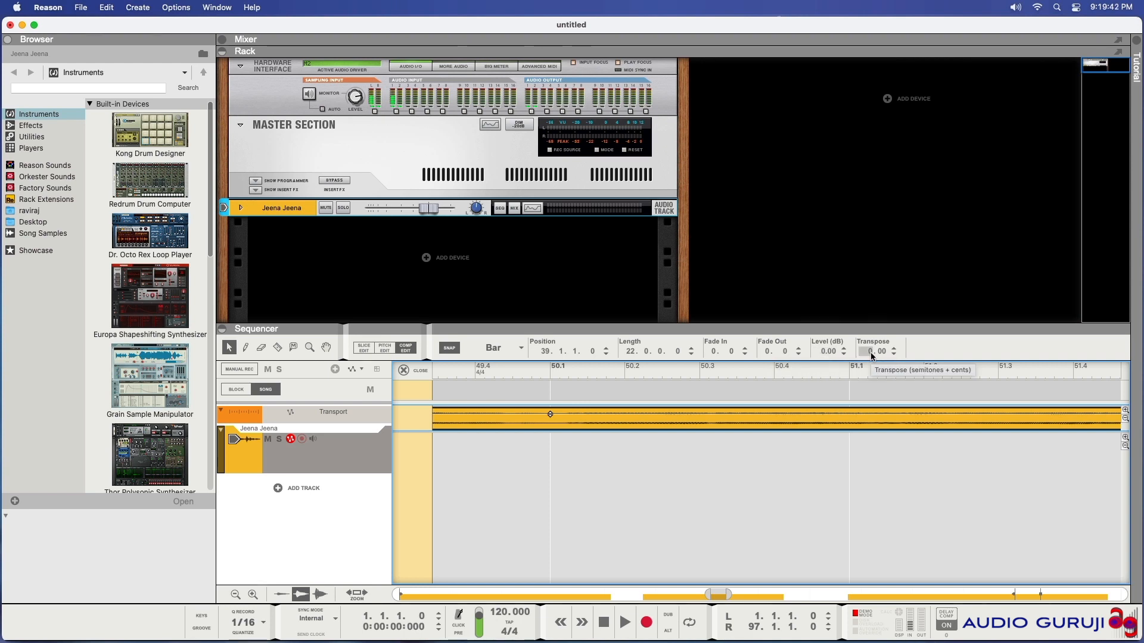
click(362, 349)
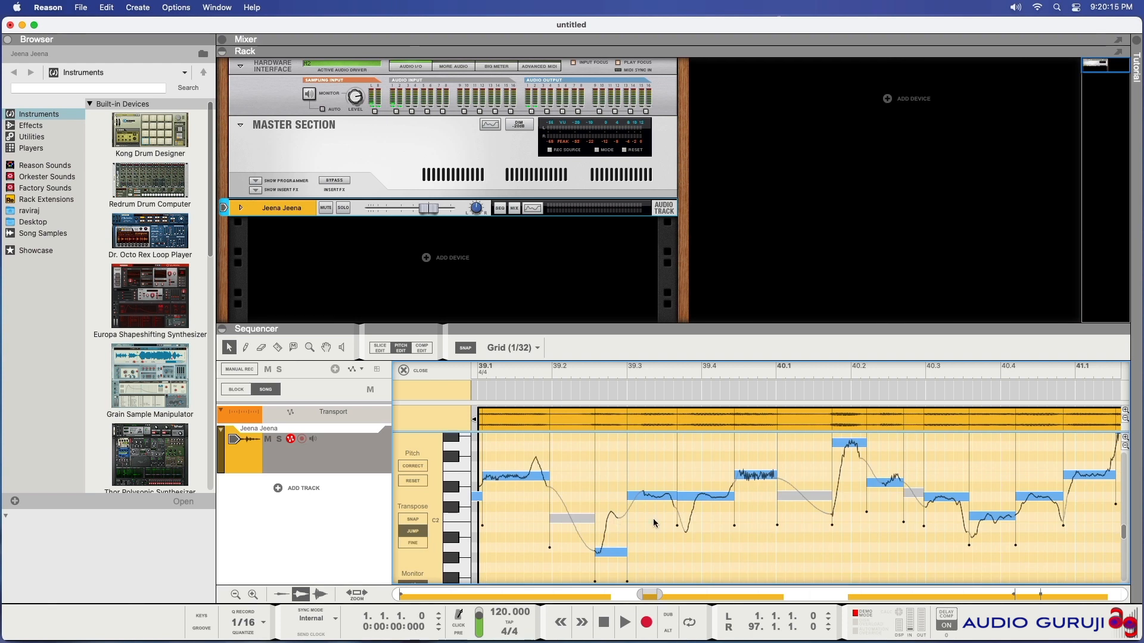
scroll(653, 523, down, 3)
scroll(653, 523, up, 3)
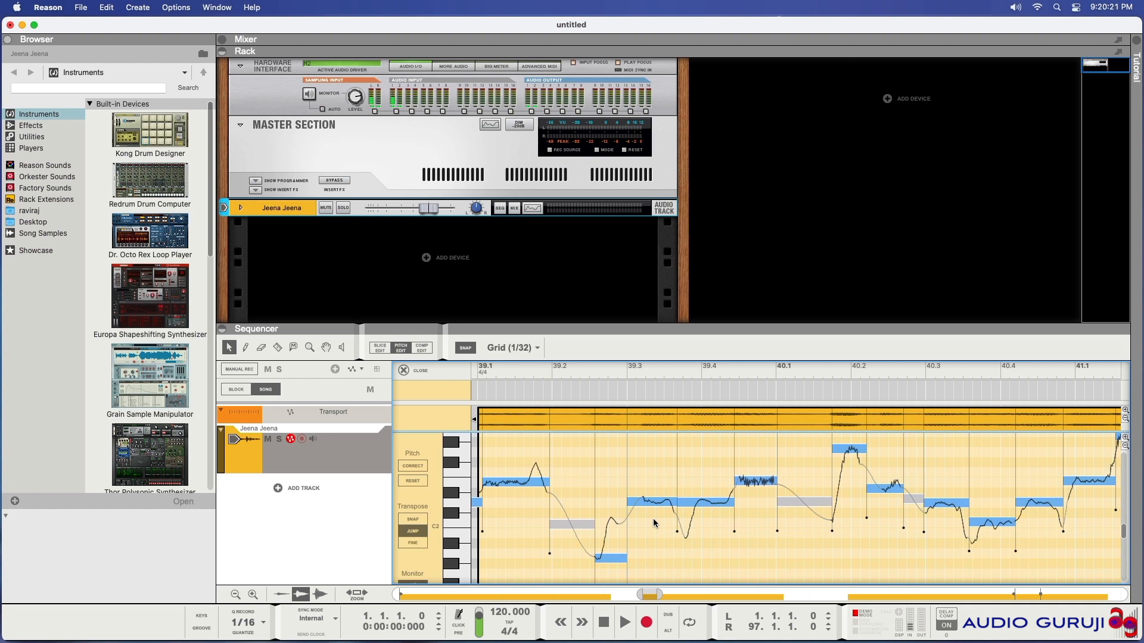
click(425, 348)
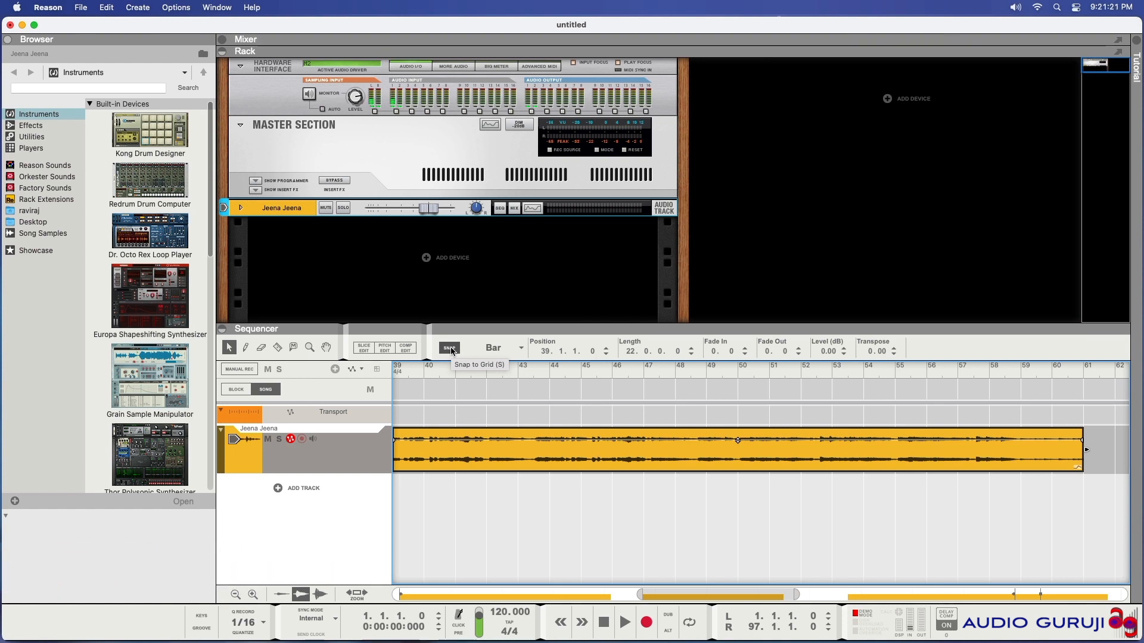
click(505, 348)
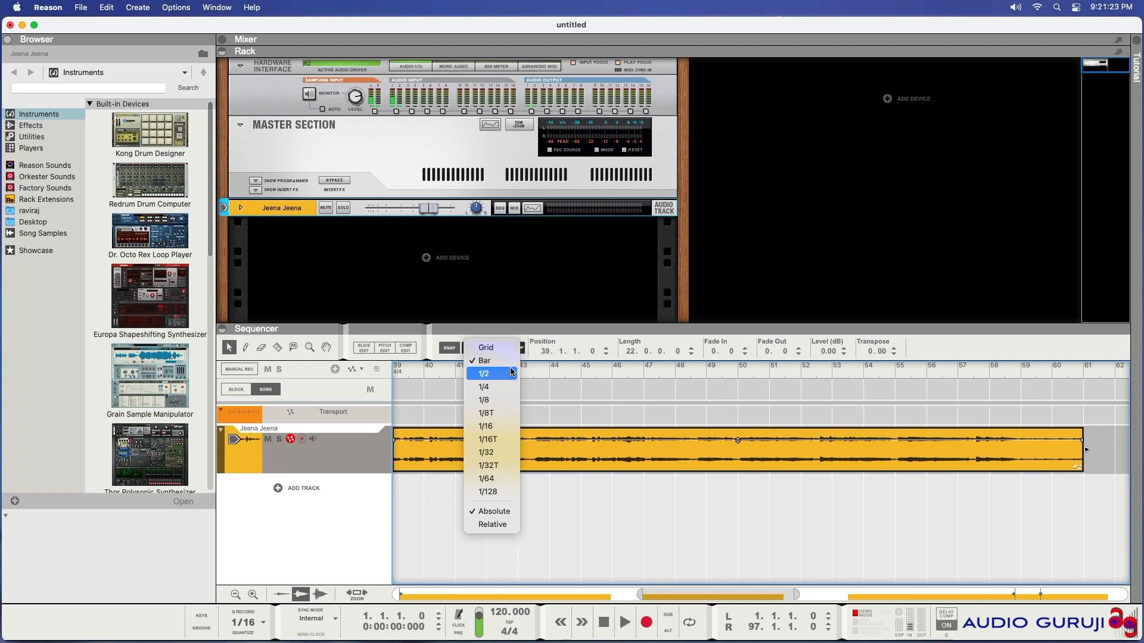
click(607, 457)
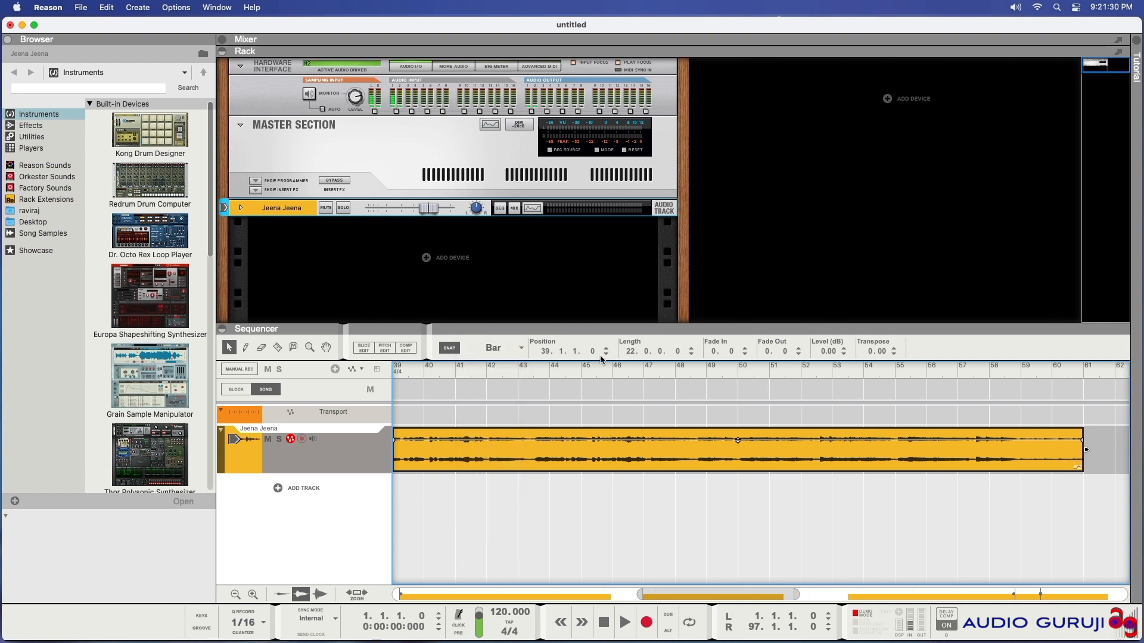
click(520, 350)
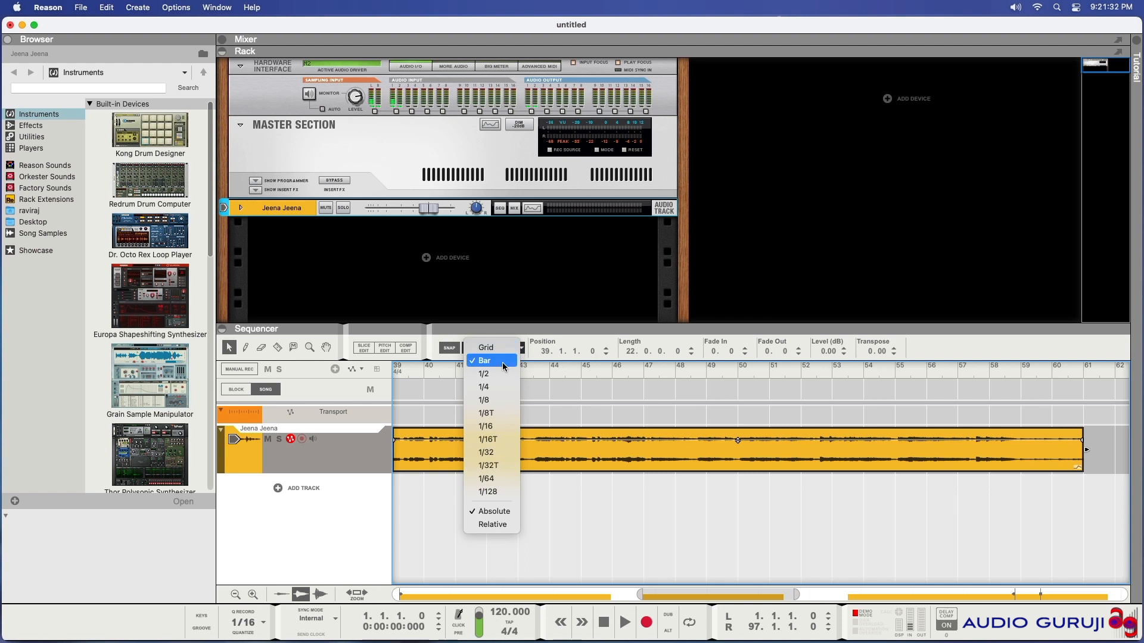
click(695, 445)
Move the middle clip left so it starts at bar 36 with Bar snapping
drag(724, 595, 676, 595)
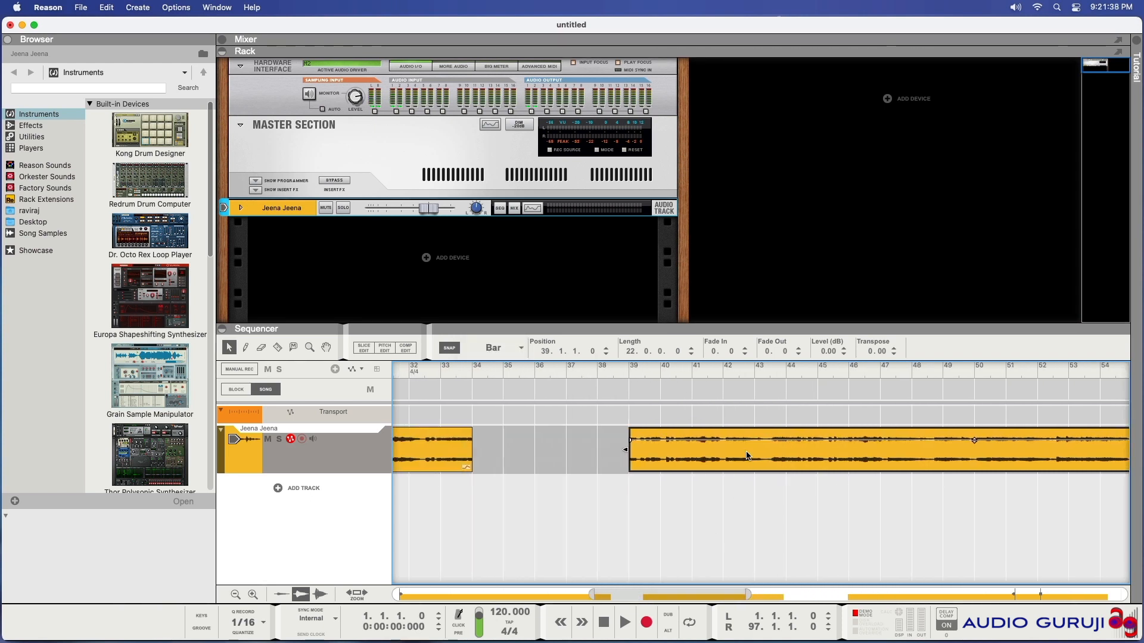
drag(738, 458, 684, 461)
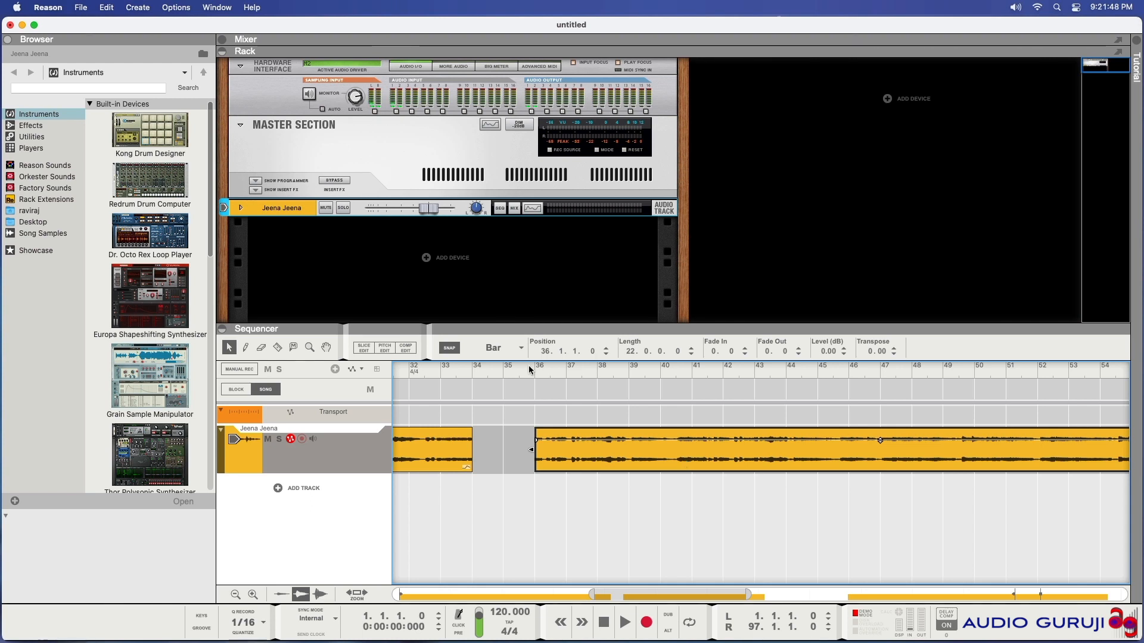
Set the snap value to 1/2 and move the middle clip to start at 35.3
click(511, 347)
click(509, 374)
drag(686, 447, 664, 456)
Turn off Snap and drag the middle clip freely to about 35.1.3
click(448, 349)
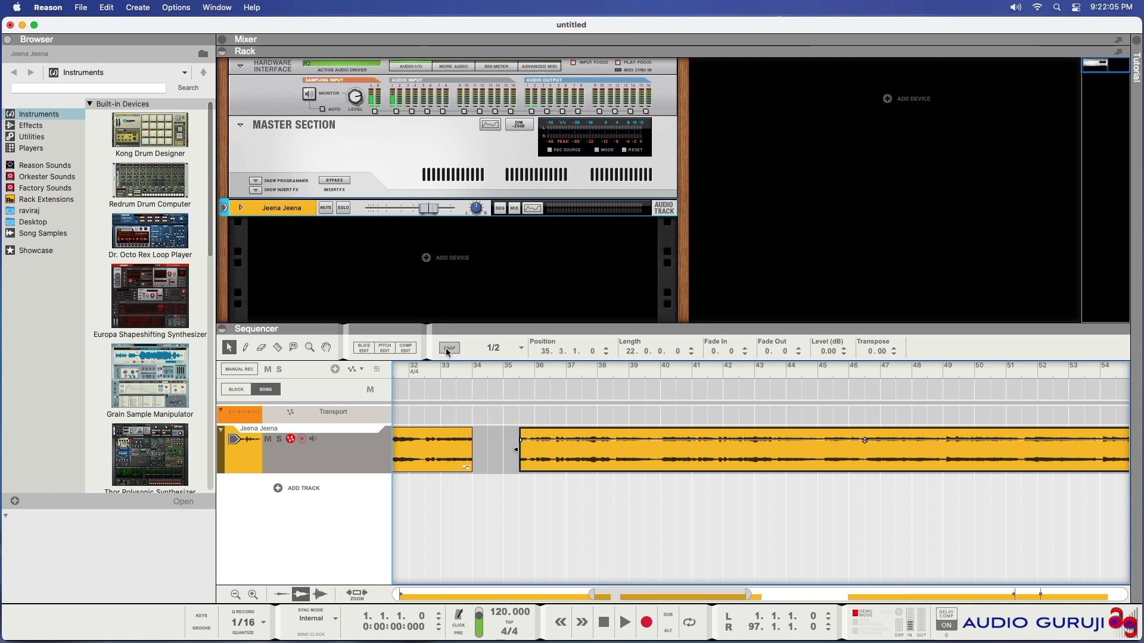
drag(606, 456, 691, 459)
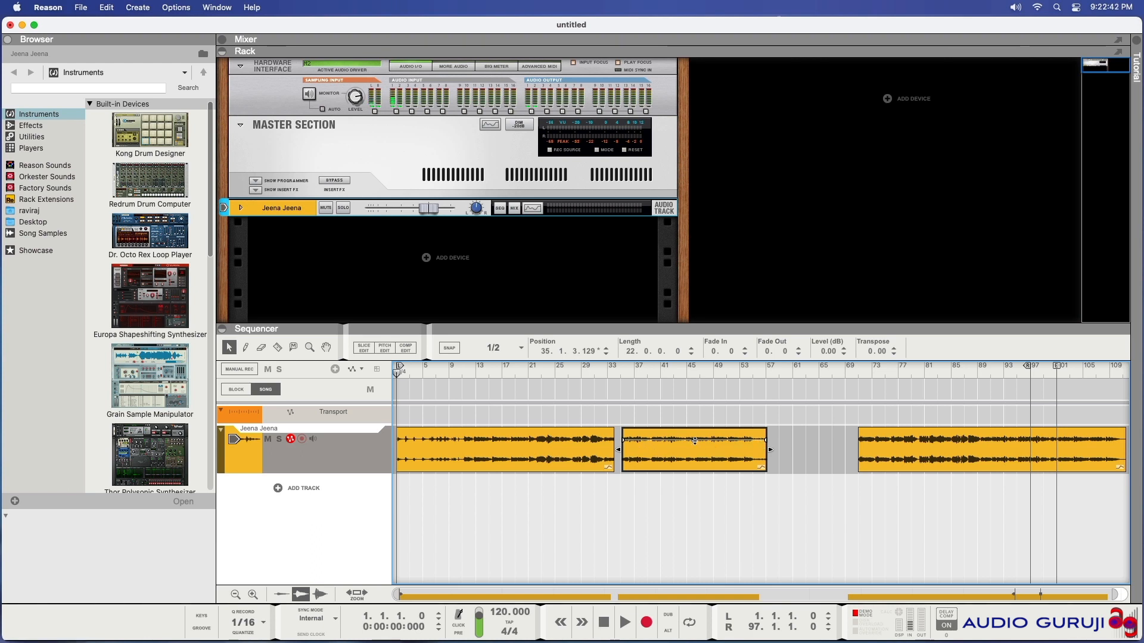
Set the middle clip's level to -3 dB
mouse_move(694, 441)
mouse_down()
mouse_move(697, 470)
mouse_move(695, 445)
mouse_up()
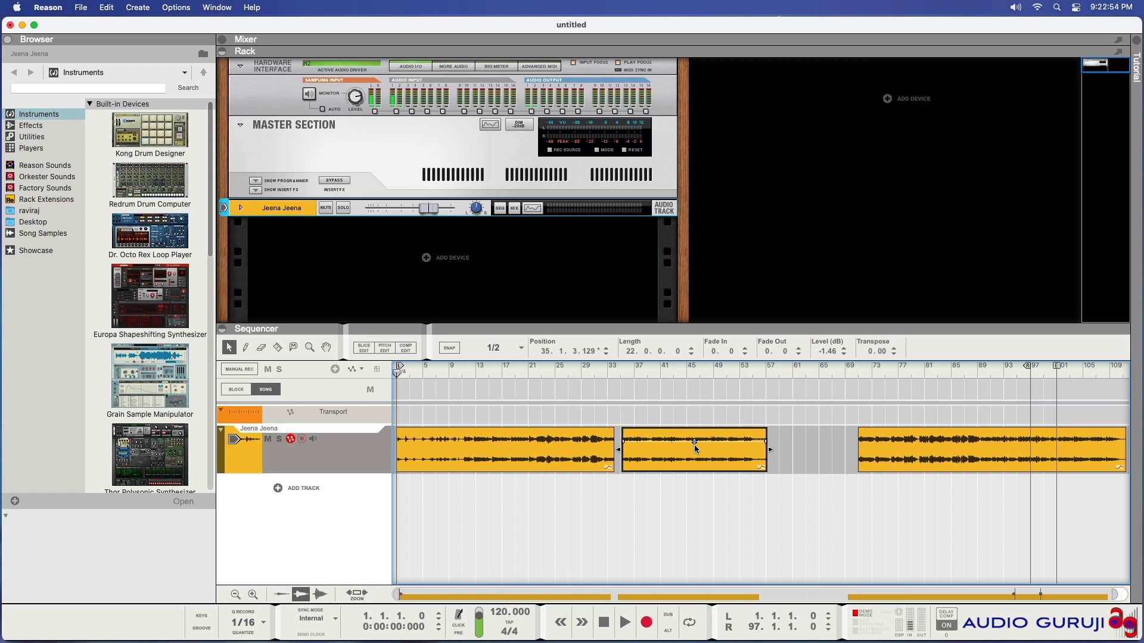
double_click(823, 351)
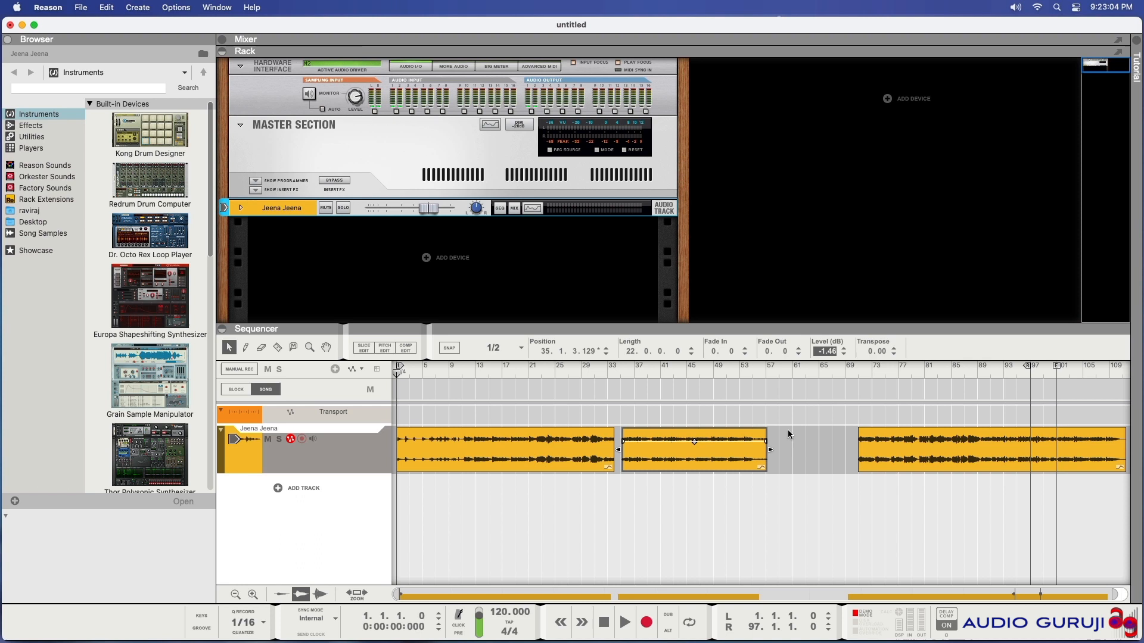
key(BackSpace)
text(-3)
key(Return)
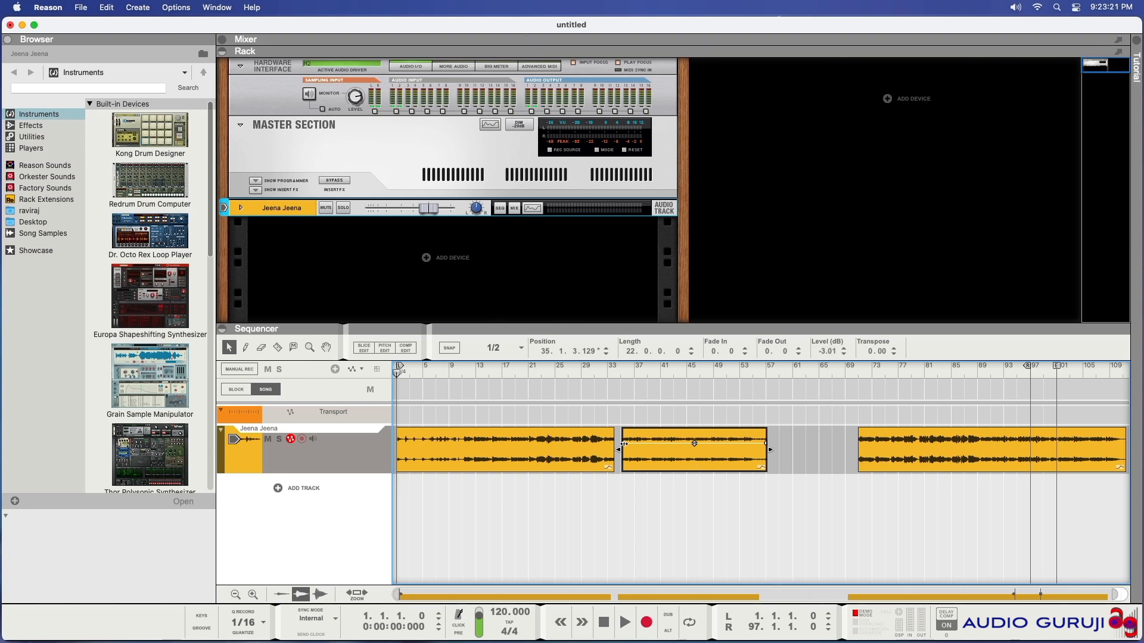
Try adding a fade-in and fade-out to the middle clip with its fade handles
drag(627, 444, 647, 443)
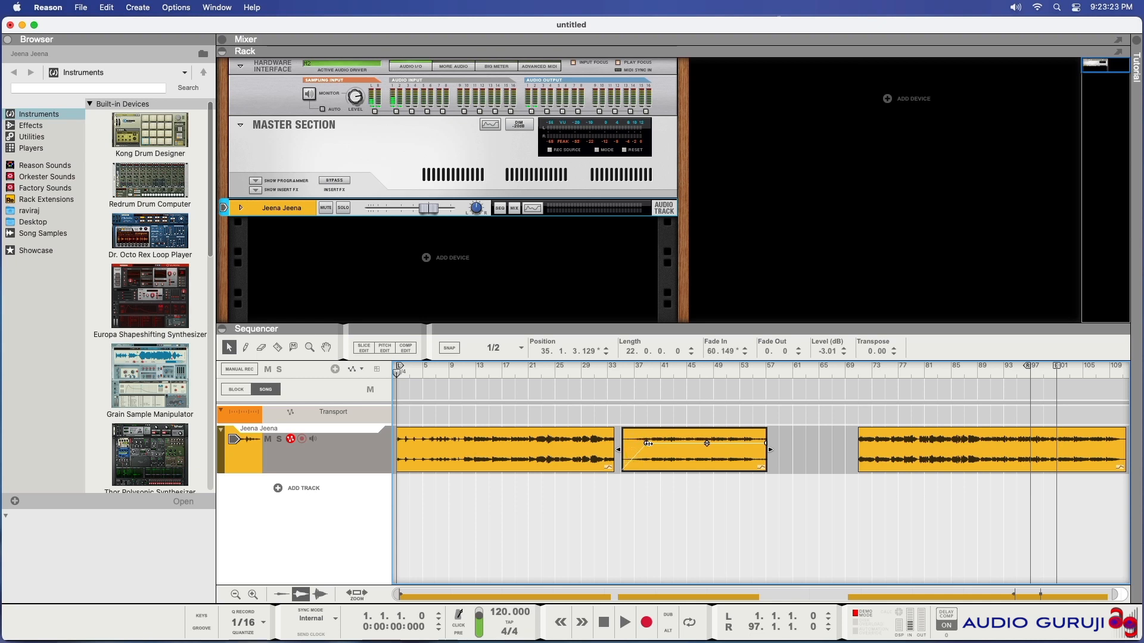
drag(766, 443, 741, 443)
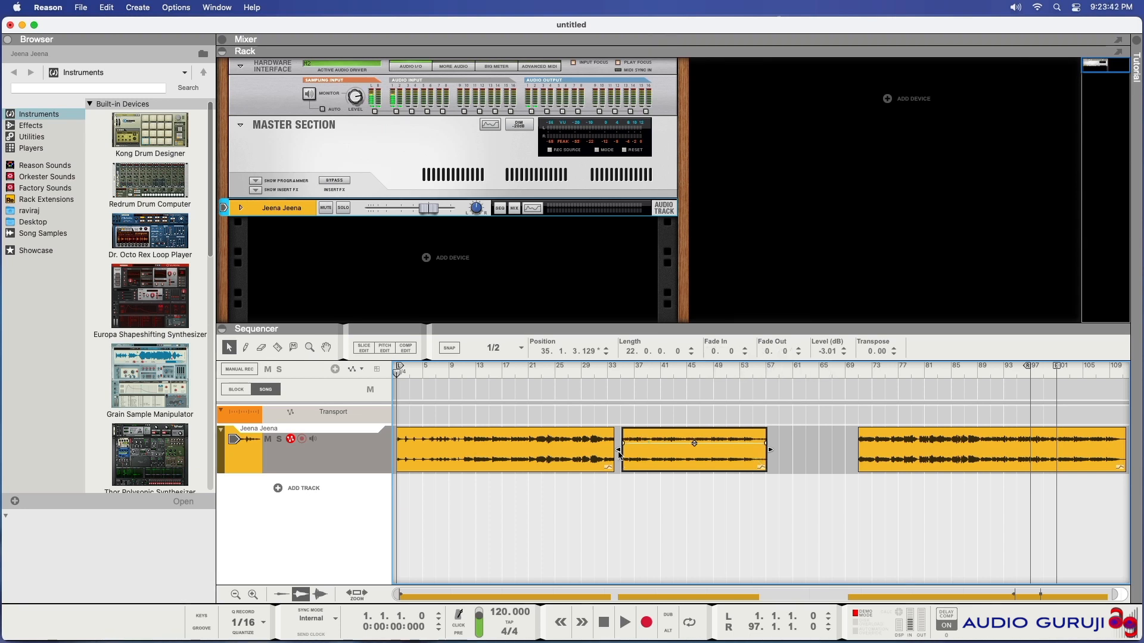
Trim the middle clip's start to about 35.2.2.101 and its end to a length of about 20.3.1.56
mouse_move(618, 451)
mouse_down()
mouse_move(648, 450)
mouse_move(623, 451)
mouse_up()
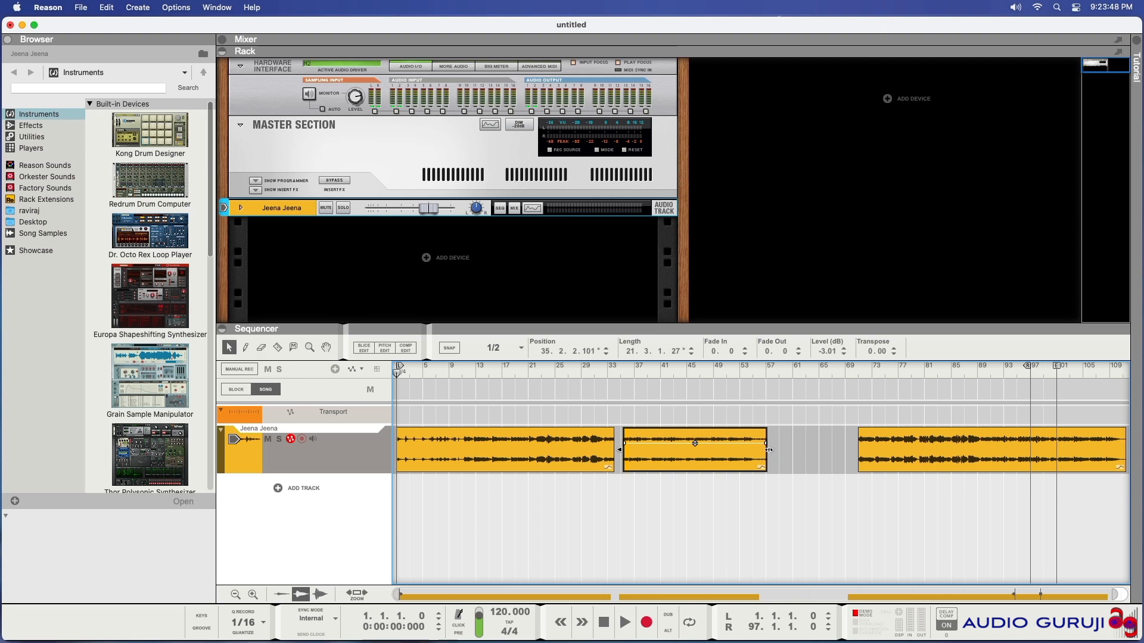
mouse_move(769, 450)
mouse_down()
mouse_move(720, 449)
mouse_move(762, 449)
mouse_up()
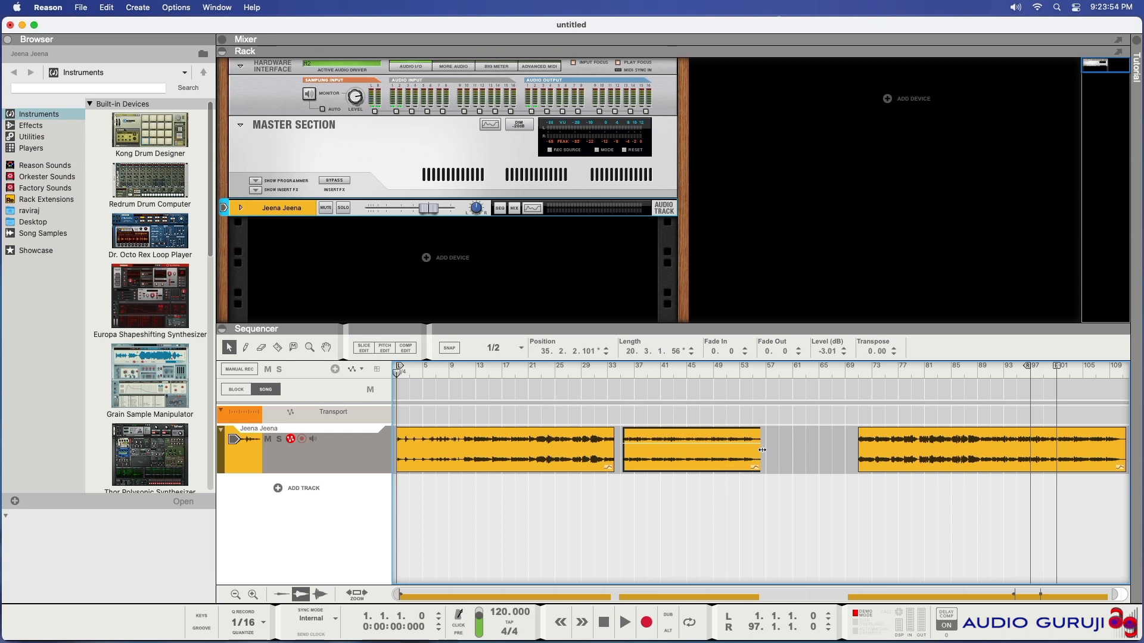